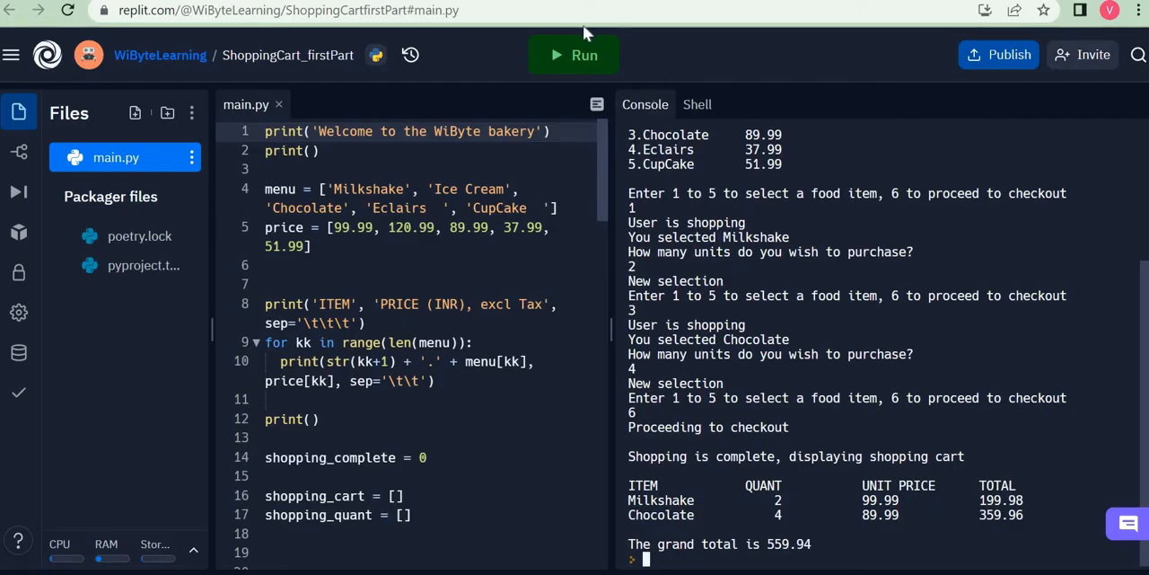
Run the program, buy 2 Milkshakes and 4 Chocolates, then choose option 6 to check out at 559.94.
{"action": "left_click", "coordinate": [573, 55]}
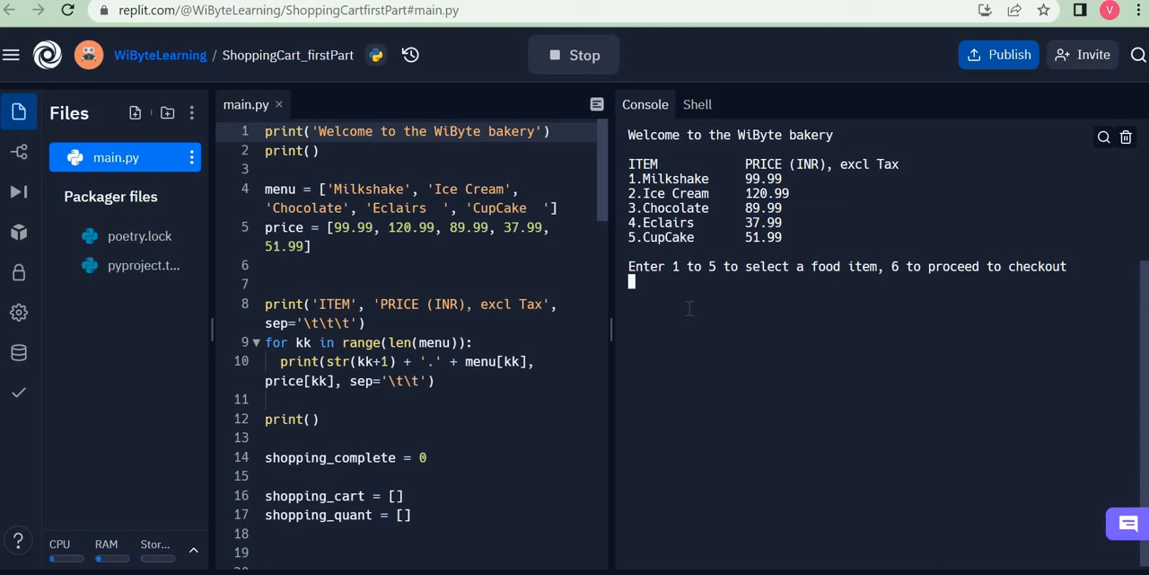
{"action": "type", "text": "1"}
{"action": "key", "text": "Return"}
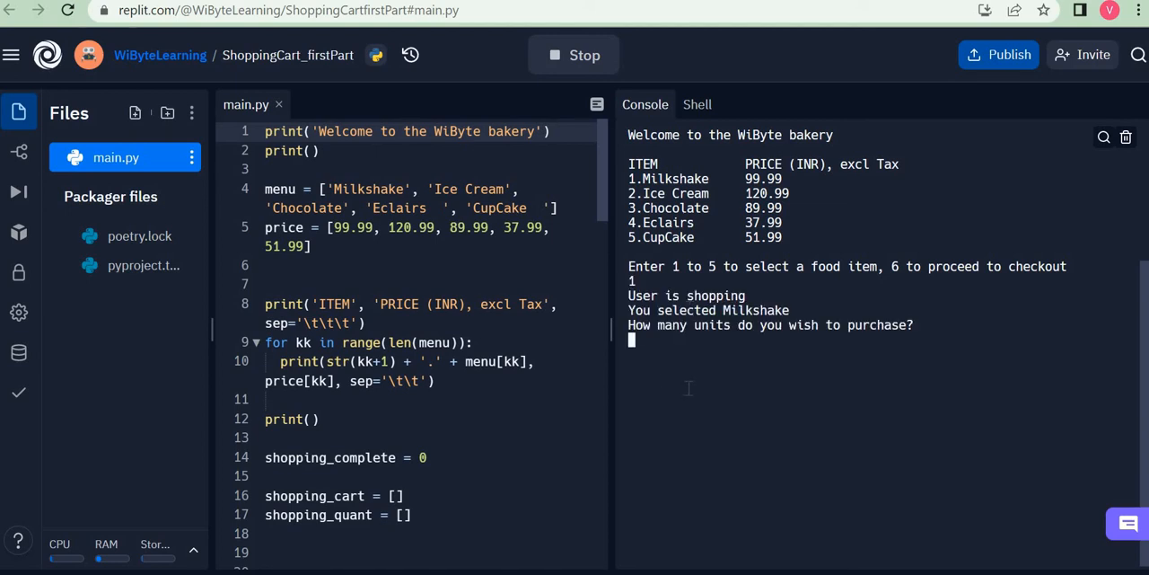
{"action": "type", "text": "2"}
{"action": "key", "text": "Return"}
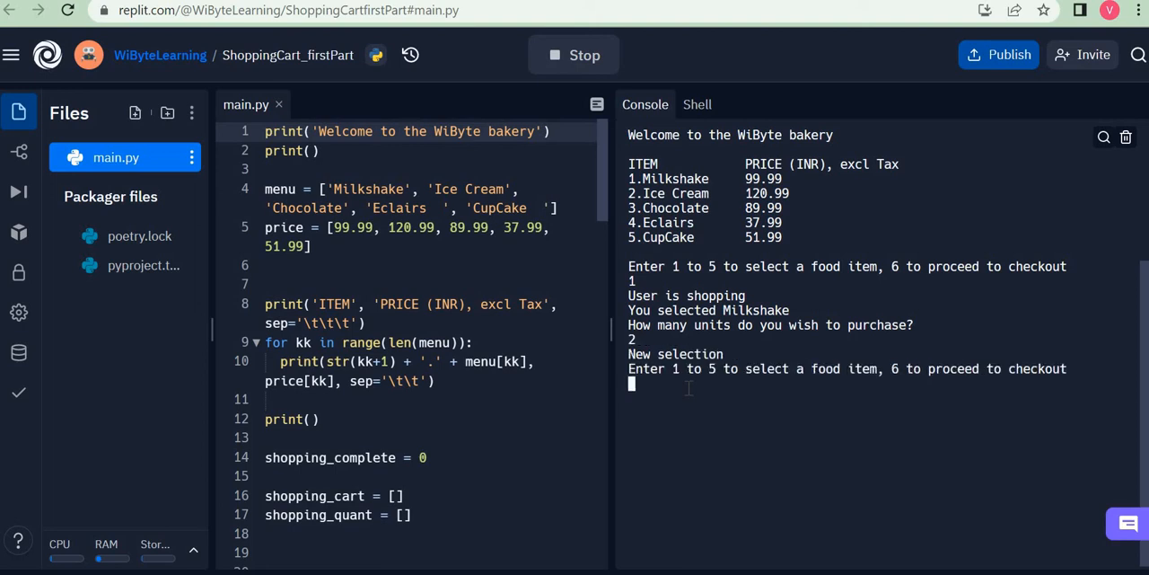
{"action": "type", "text": "3"}
{"action": "key", "text": "Return"}
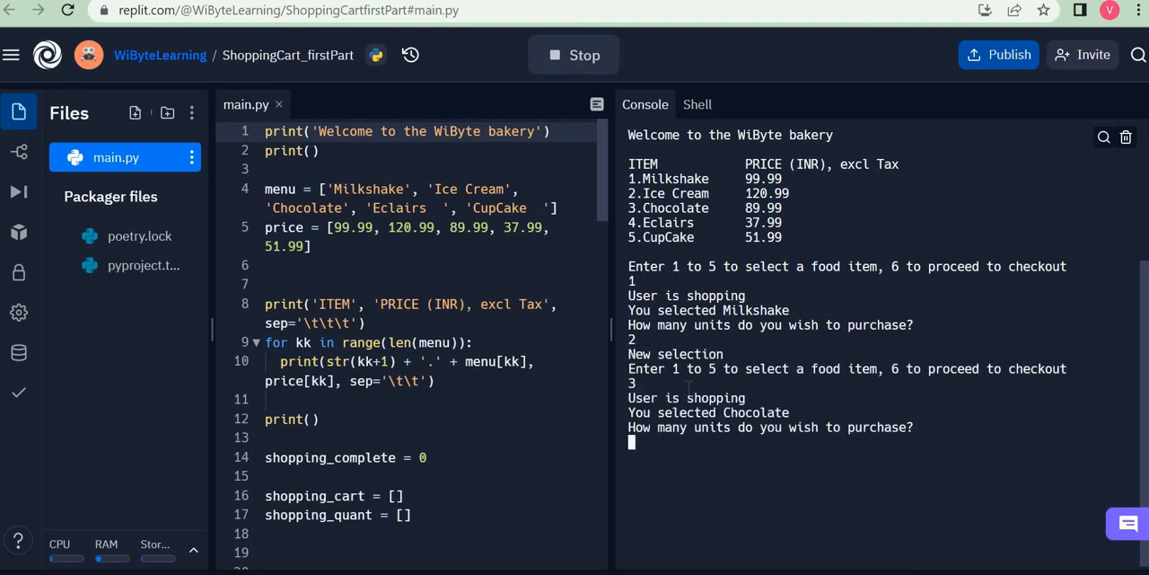
{"action": "type", "text": "4"}
{"action": "key", "text": "Return"}
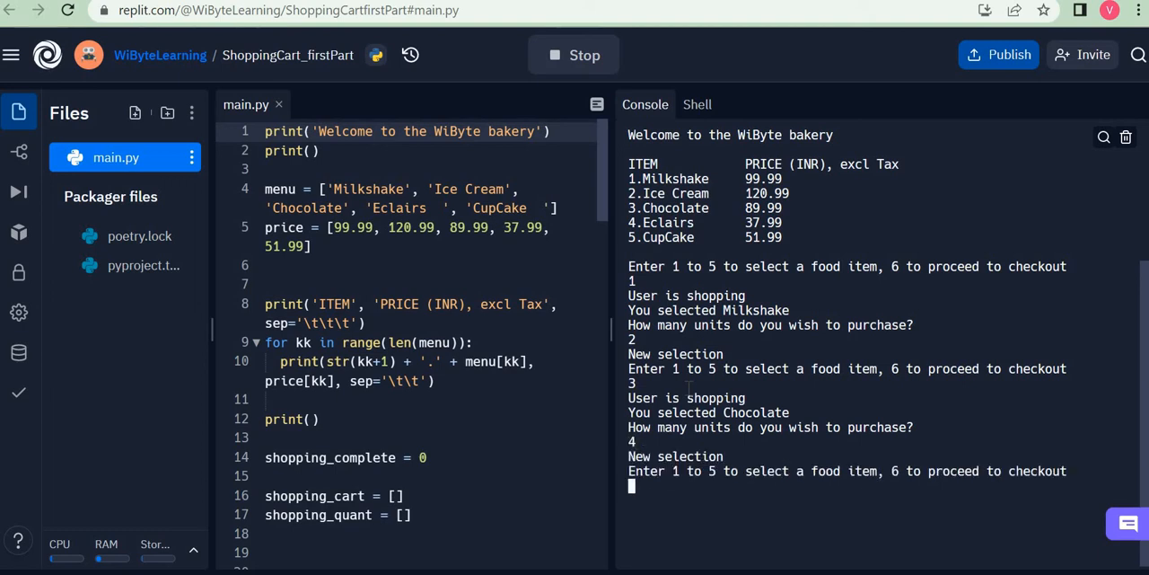
{"action": "type", "text": "6"}
{"action": "key", "text": "Return"}
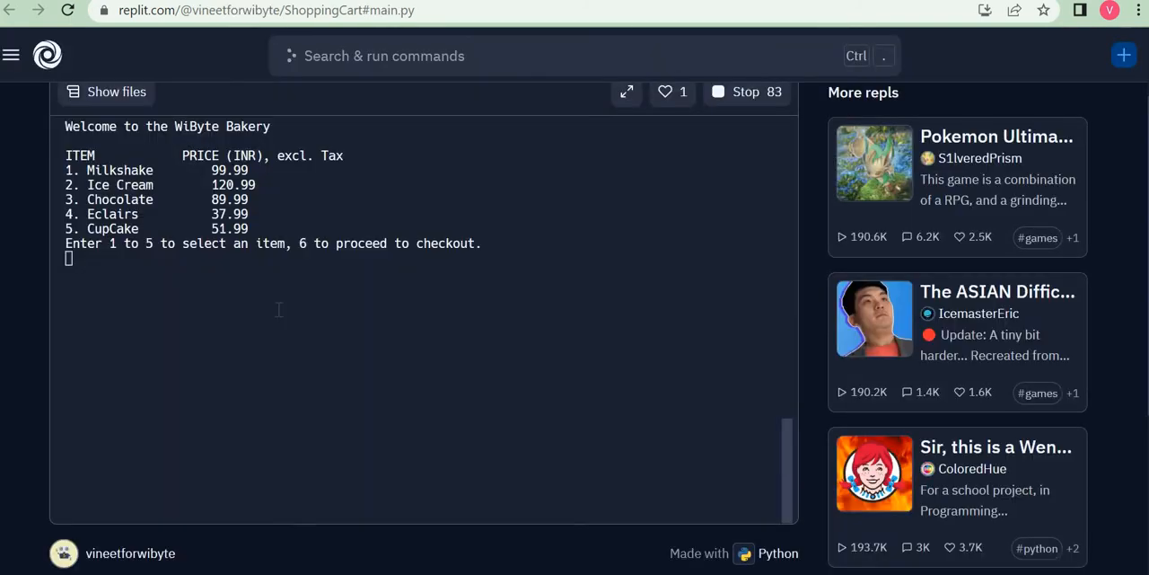
In the published cart, add 2 Milkshakes and 4 Chocolates and check out to INR 559.94 with a 10% discount offer.
{"action": "left_click", "coordinate": [272, 299]}
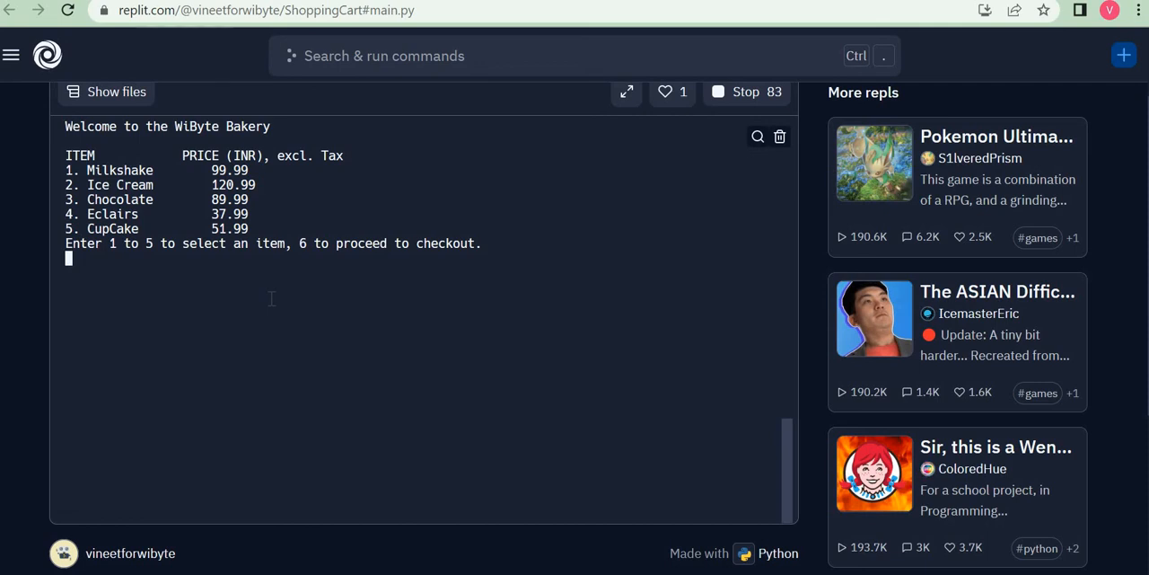
{"action": "type", "text": "1"}
{"action": "key", "text": "Return"}
{"action": "type", "text": "2"}
{"action": "key", "text": "Return"}
{"action": "type", "text": "3"}
{"action": "key", "text": "Return"}
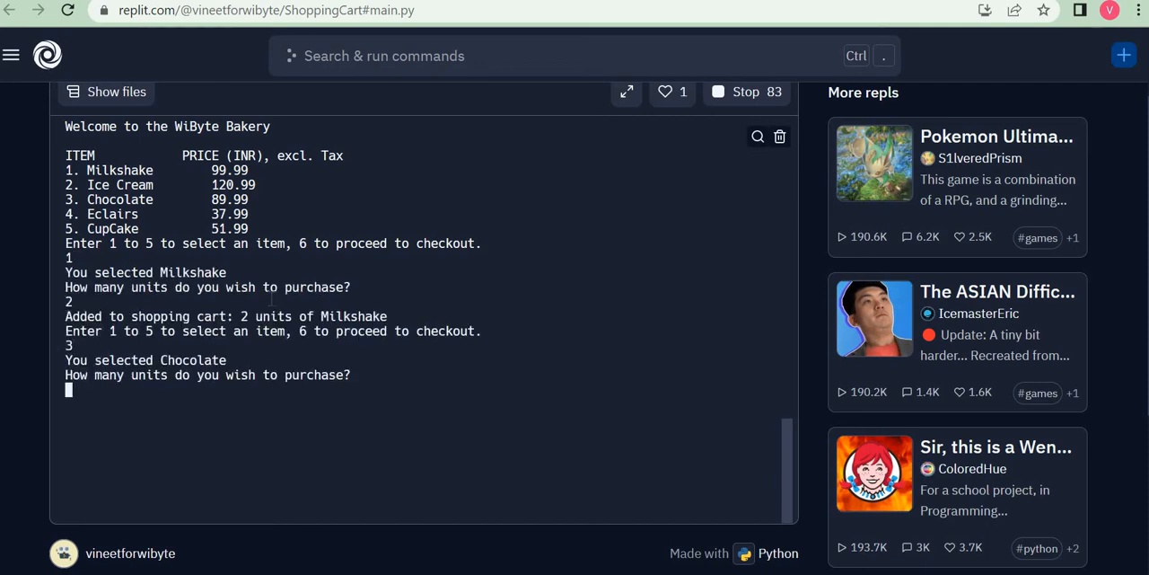
{"action": "type", "text": "4"}
{"action": "key", "text": "Return"}
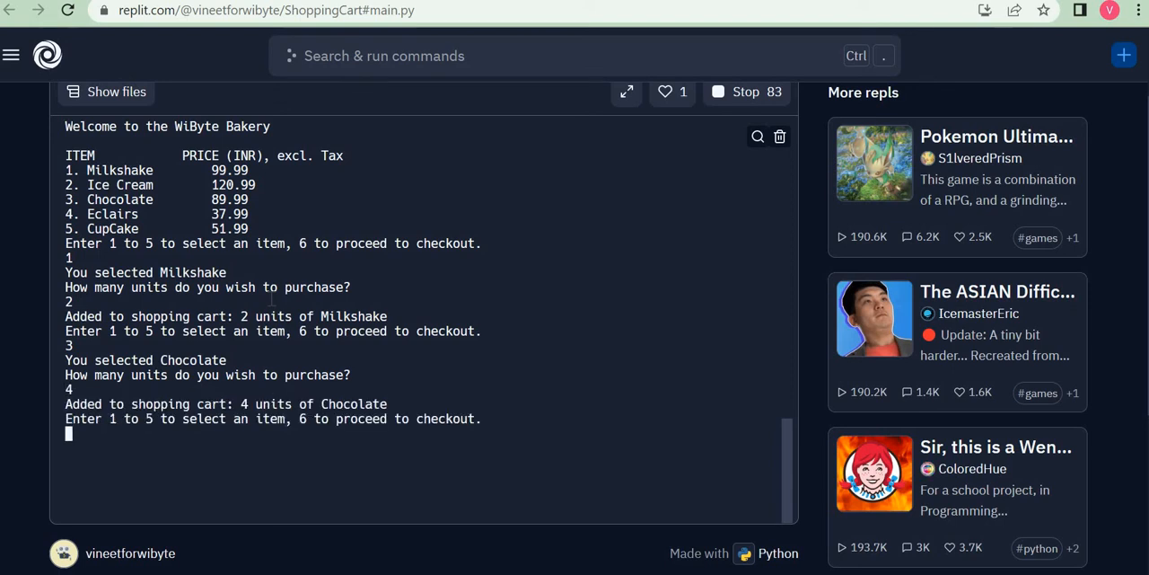
{"action": "type", "text": "6"}
{"action": "key", "text": "Return"}
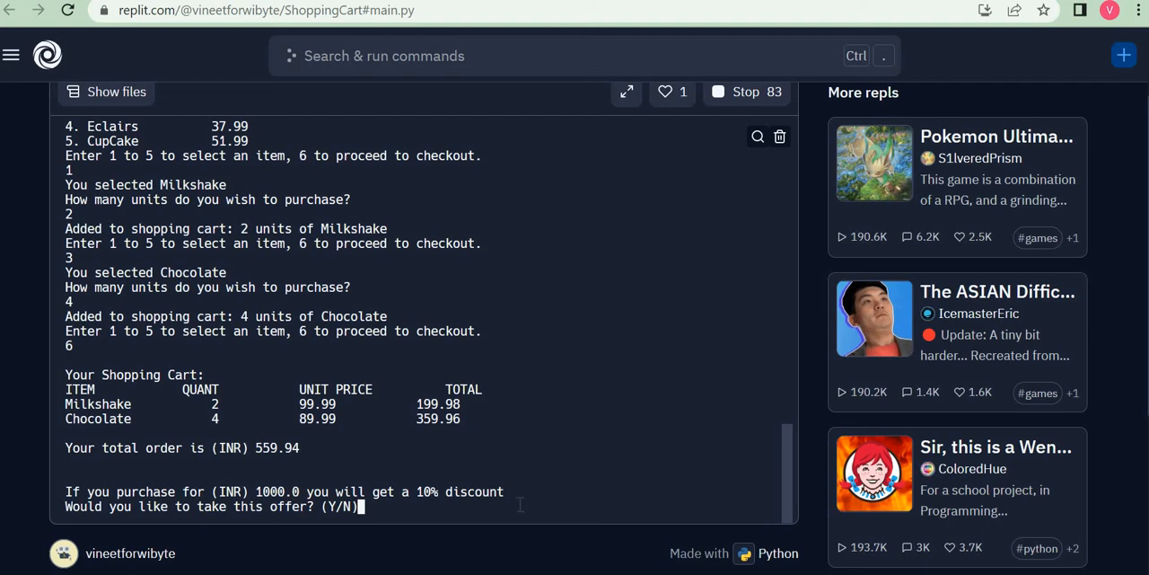
{"action": "type", "text": "Y"}
Answer Y to the 10% discount offer so the five qualifying add-more options appear.
{"action": "key", "text": "Return"}
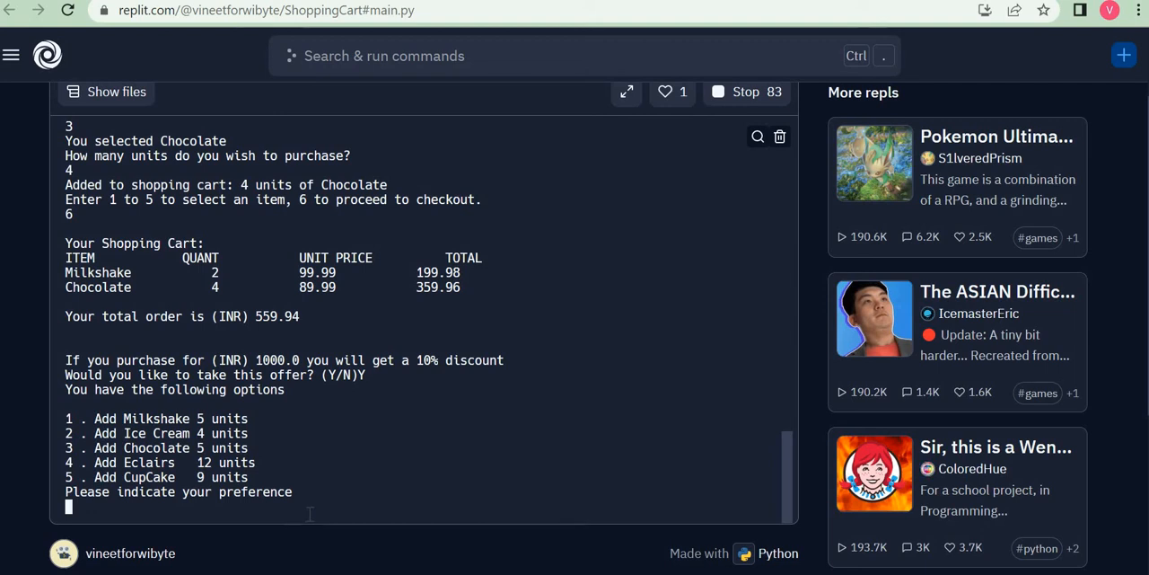
{"action": "type", "text": "5"}
Choose preference 5 to add 9 CupCakes: total 1027.85, discounted to 925.07, 1017.58 payable after tax.
{"action": "key", "text": "Return"}
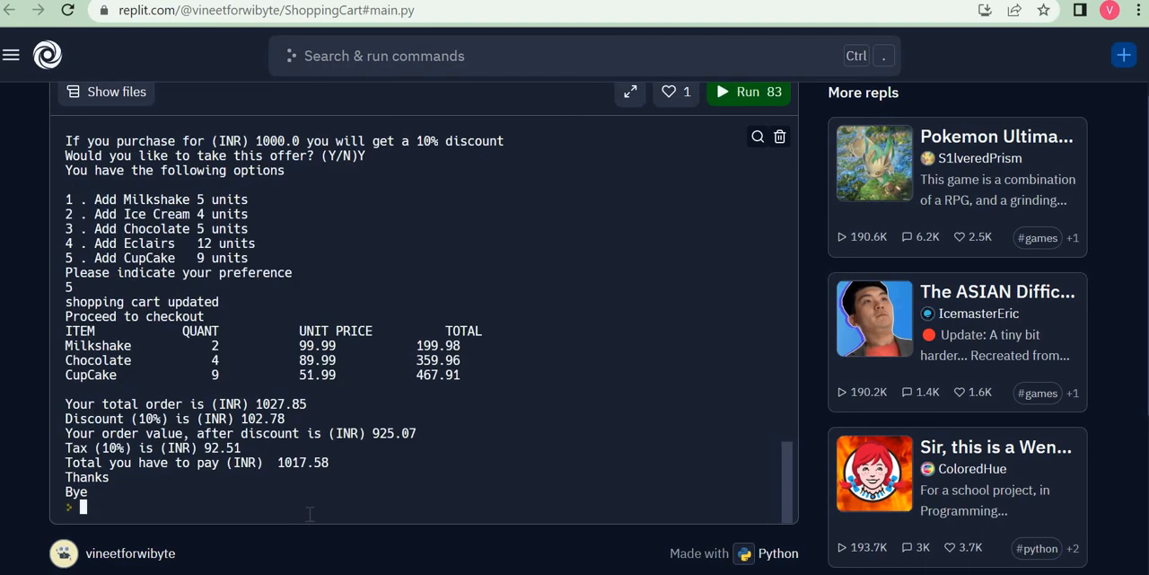